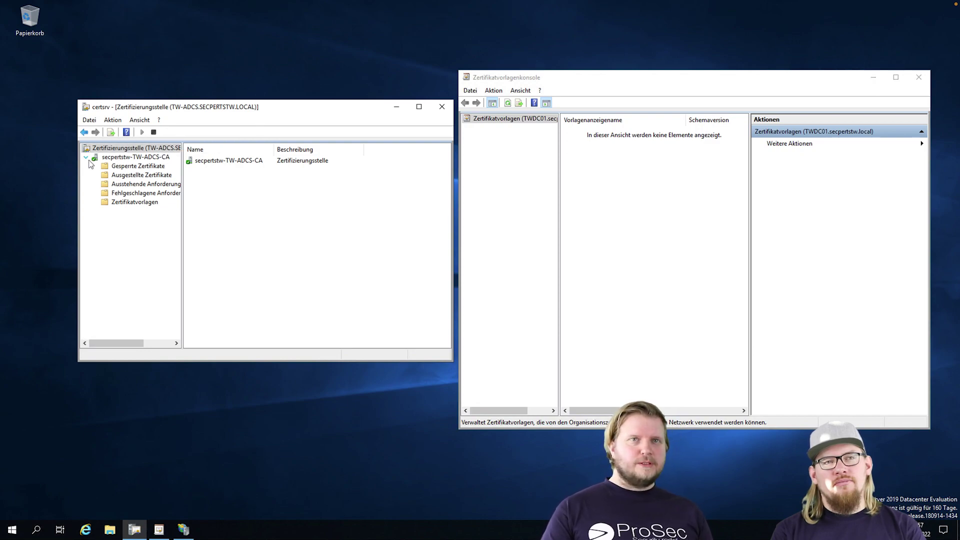
Step: Review the certification authority's revoked certificates and look through the list of issued certificates (Ausgestellte Zertifikate)
click(138, 166)
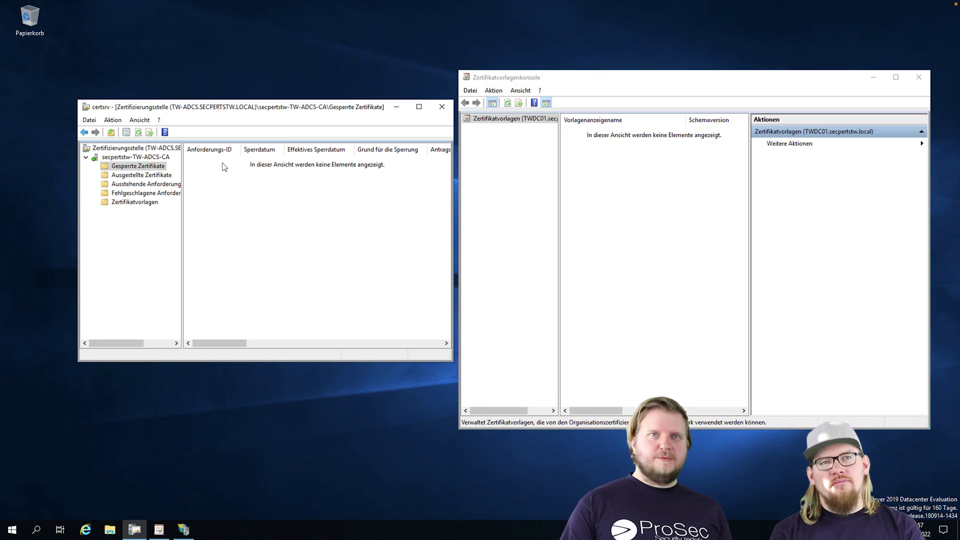
click(138, 176)
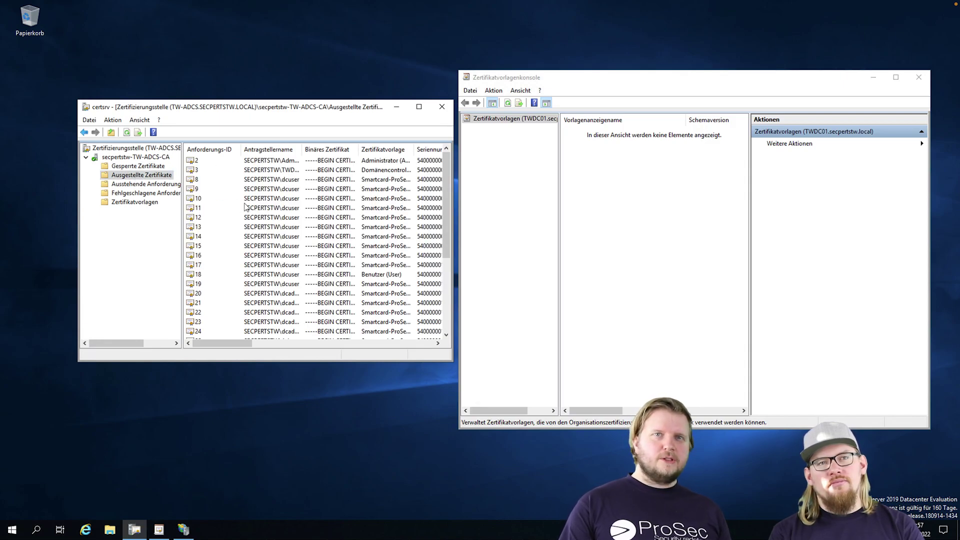
scroll(246, 208, down, 1)
scroll(216, 199, down, 5)
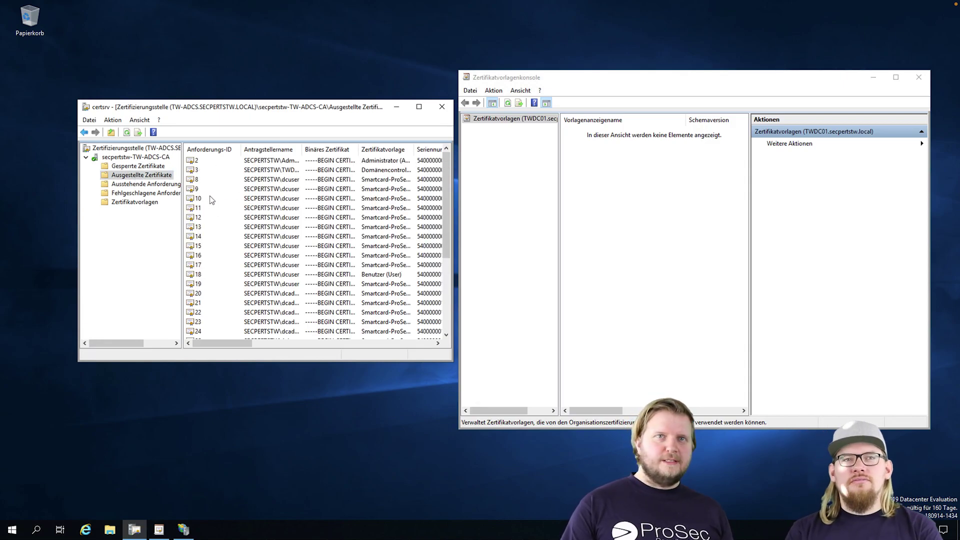
scroll(210, 205, down, 10)
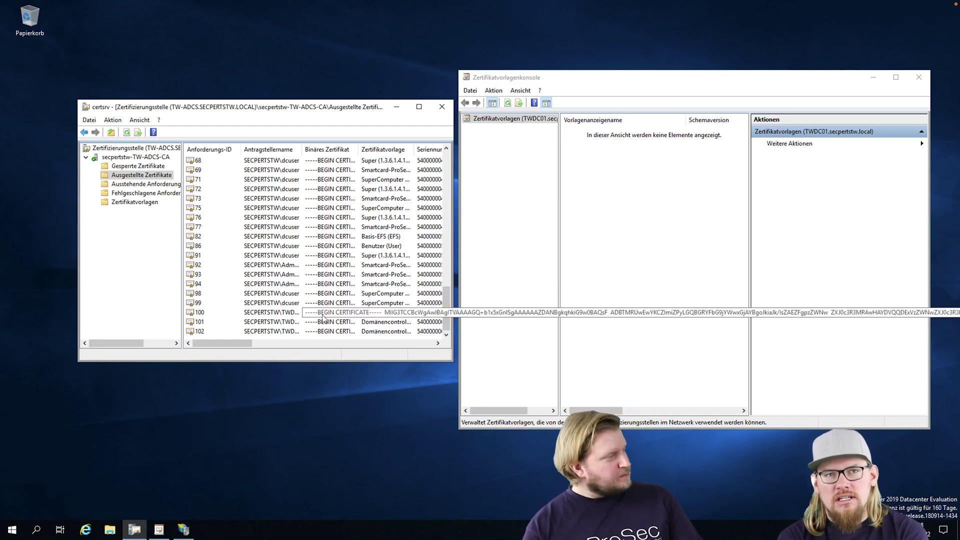
Step: Inspect the alternative subject name in the details of the issued certificate with request ID 99, and close the certificate
click(218, 303)
right_click(218, 305)
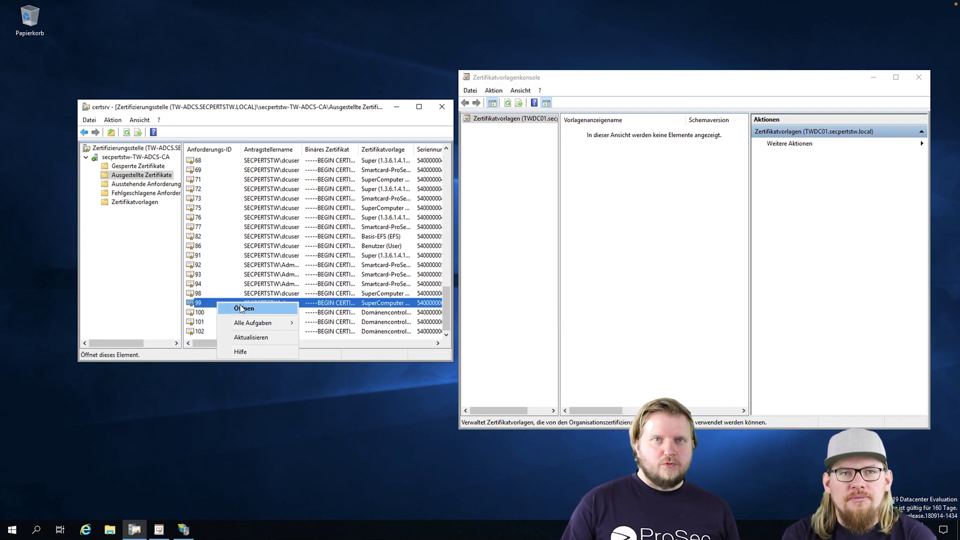
click(241, 309)
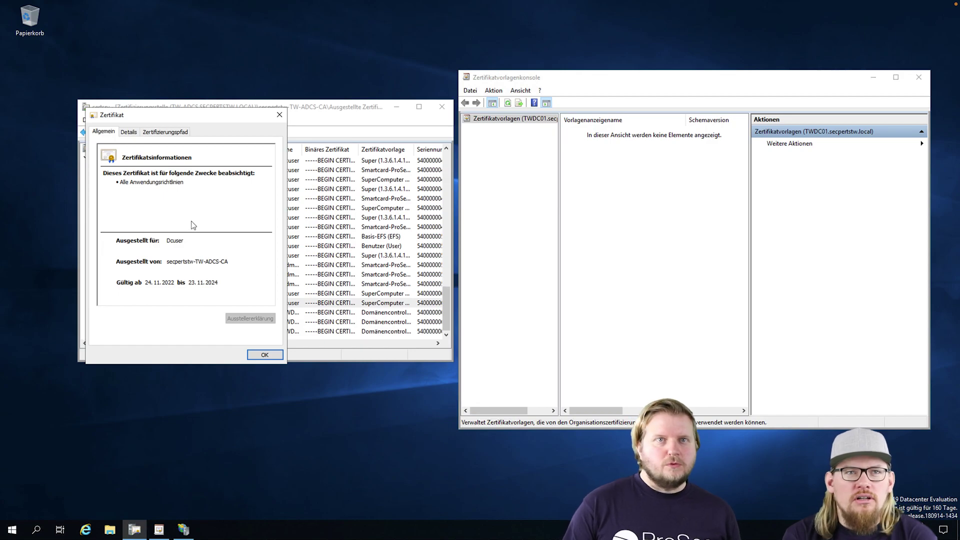
click(128, 132)
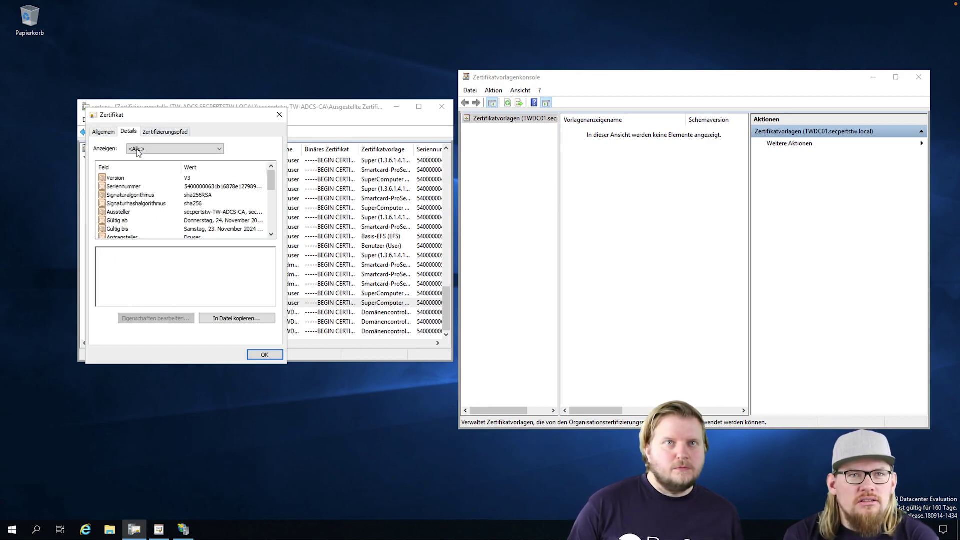
scroll(244, 227, down, 2)
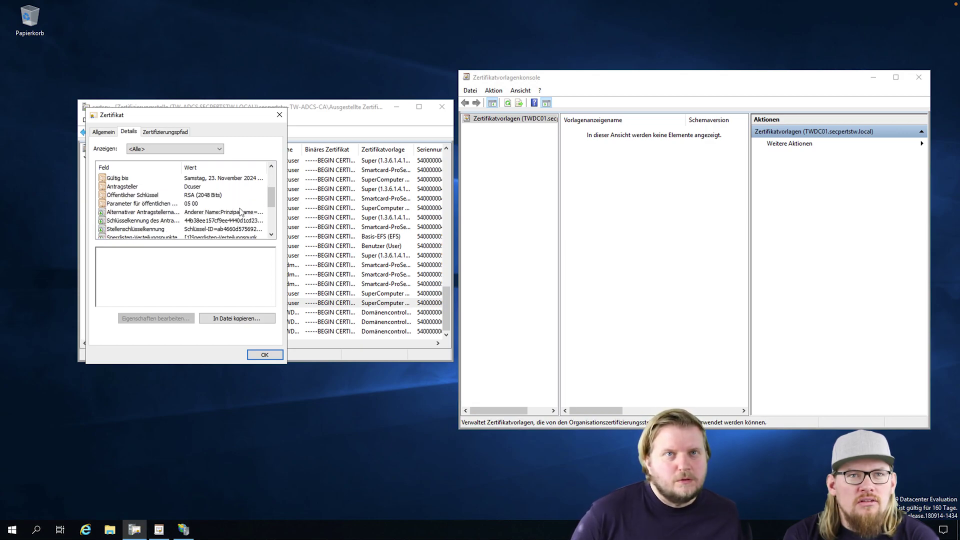
click(234, 214)
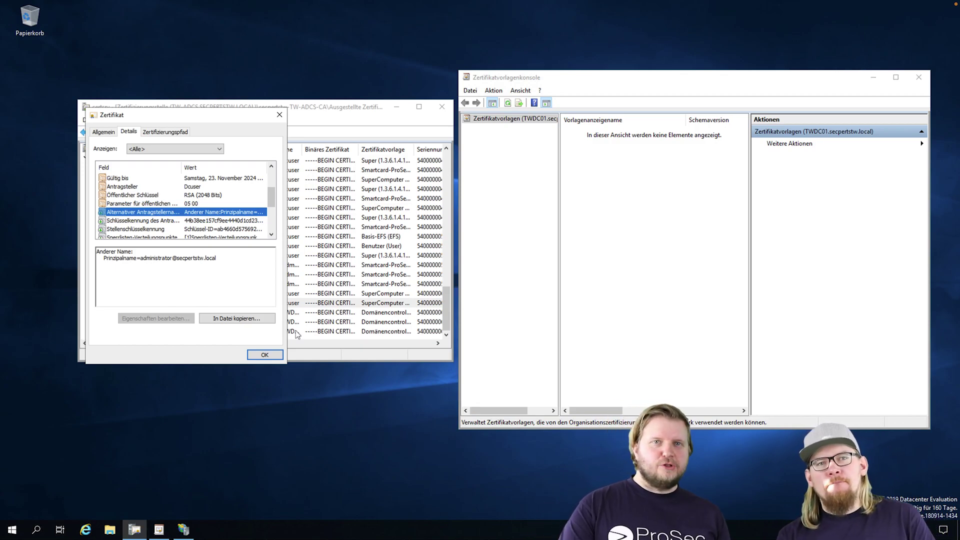
click(269, 356)
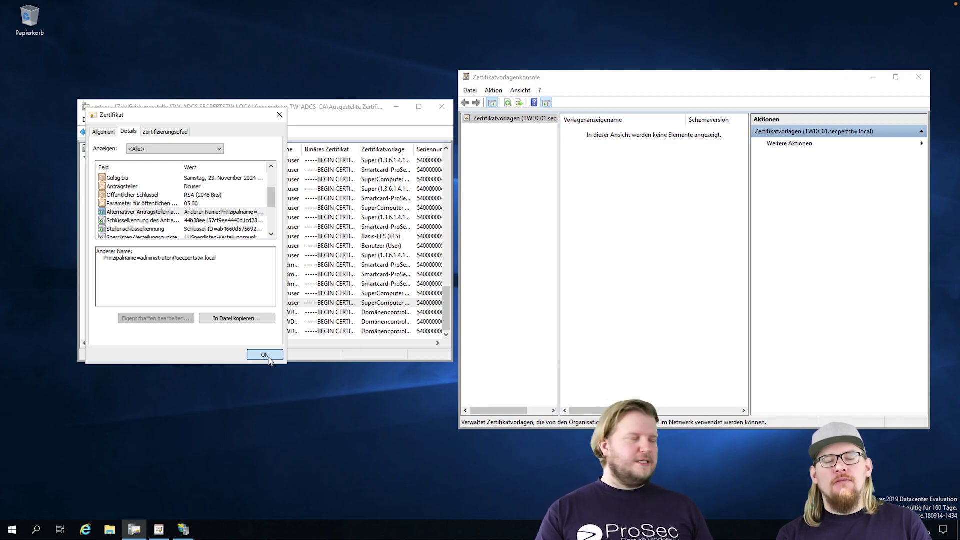
click(269, 356)
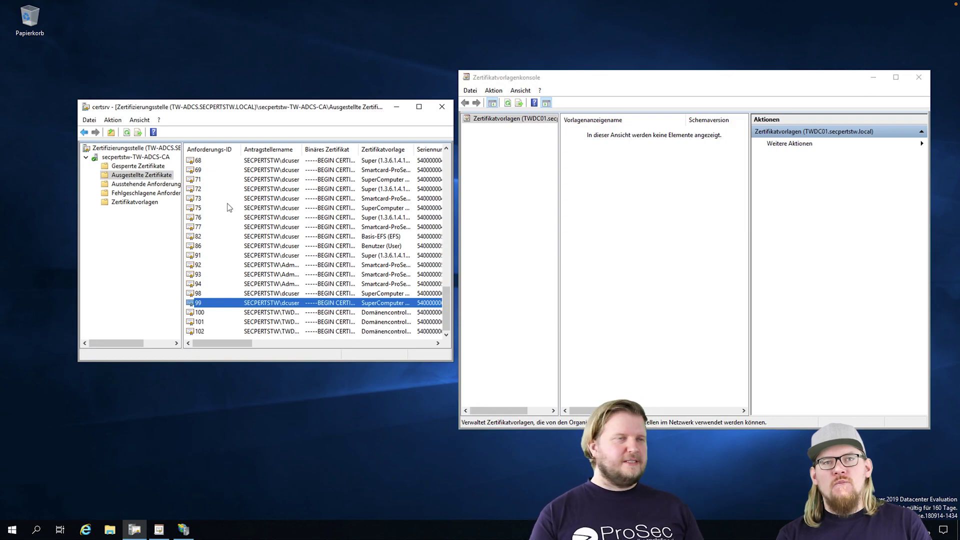
Step: View the properties of the published SuperComputer template among the authority's certificate templates (Zertifikatvorlagen), and close them without changes
click(135, 202)
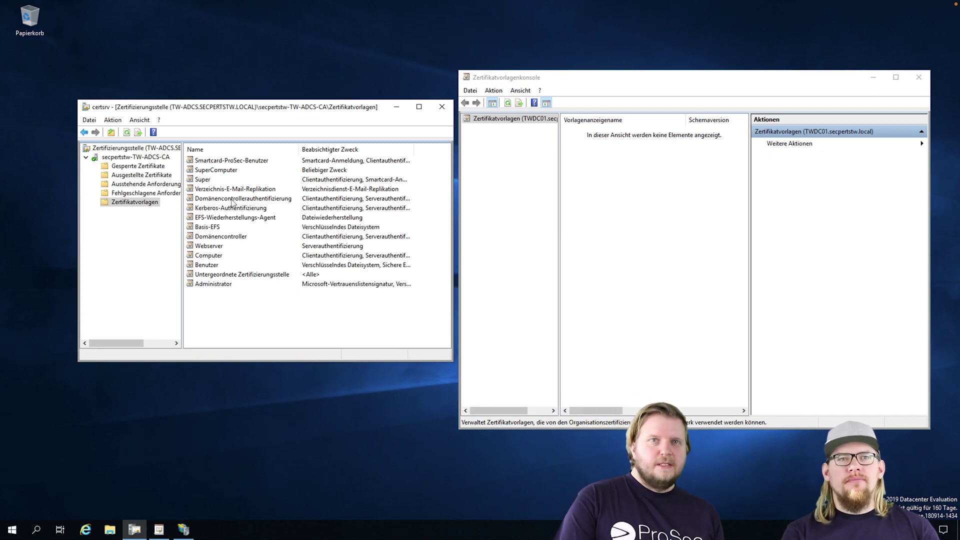
click(217, 172)
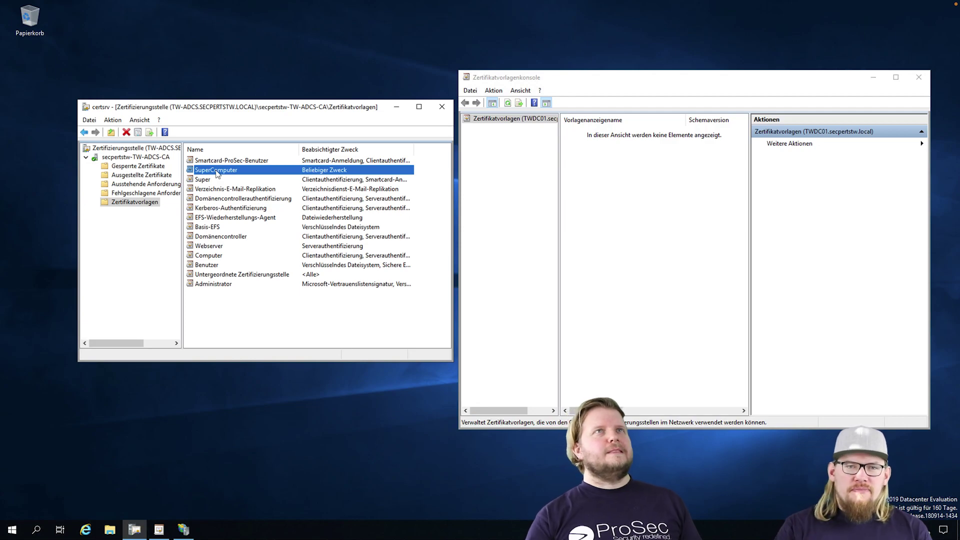
right_click(142, 205)
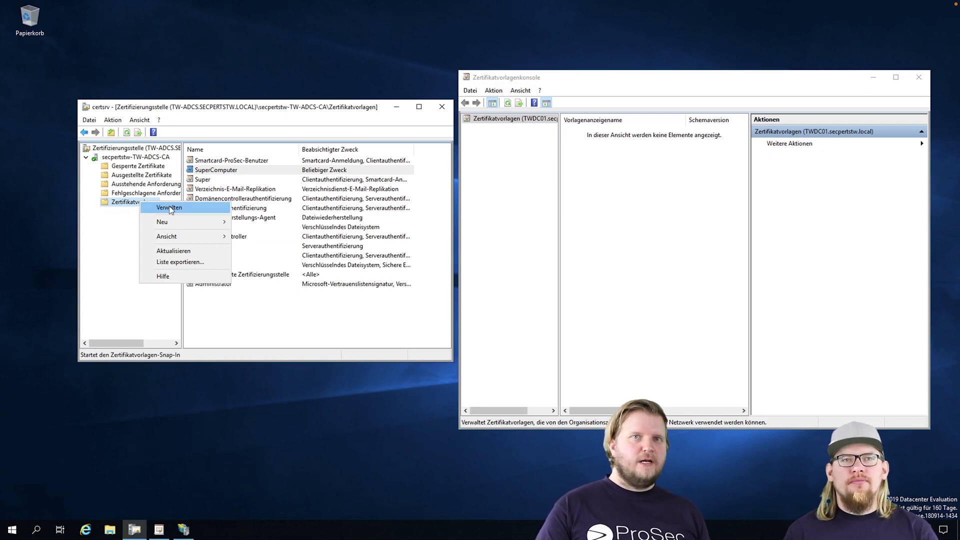
click(248, 169)
right_click(238, 171)
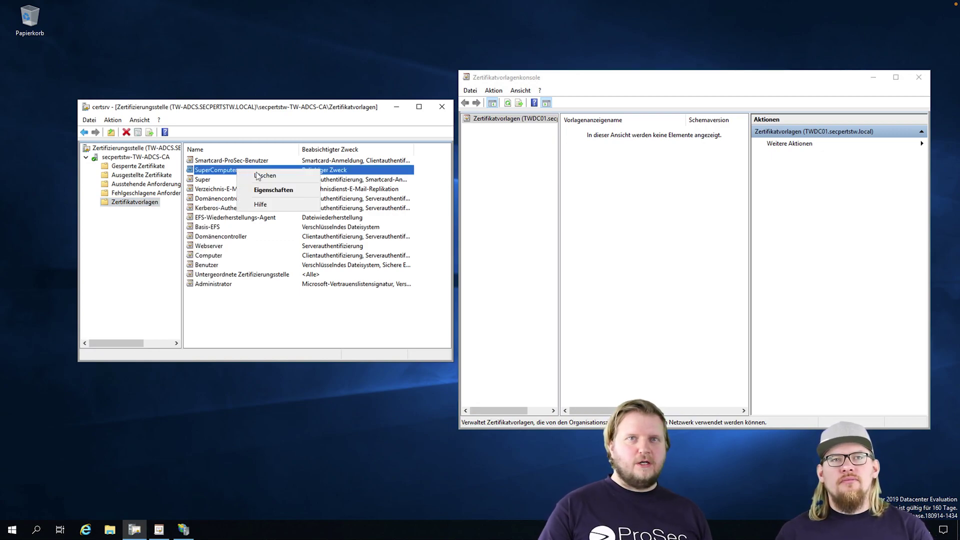
click(265, 191)
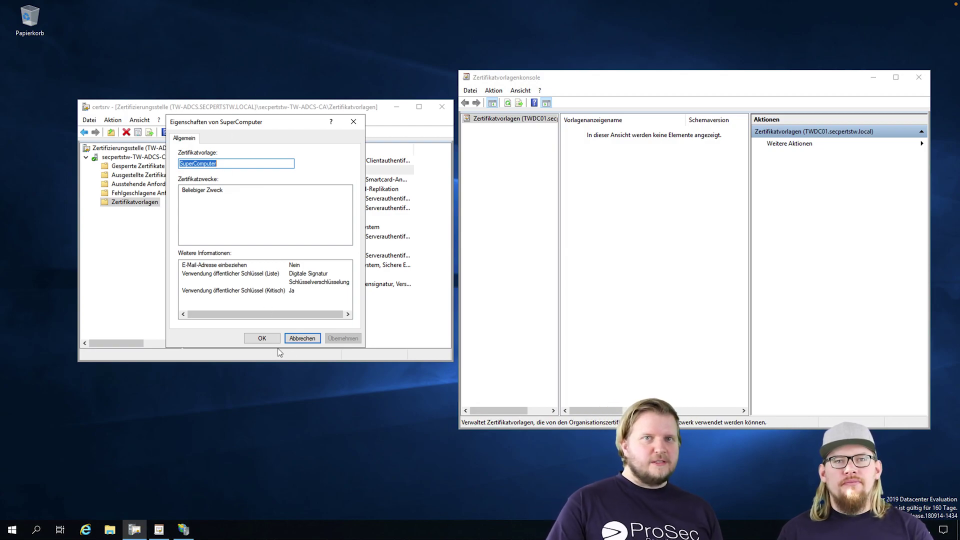
click(302, 338)
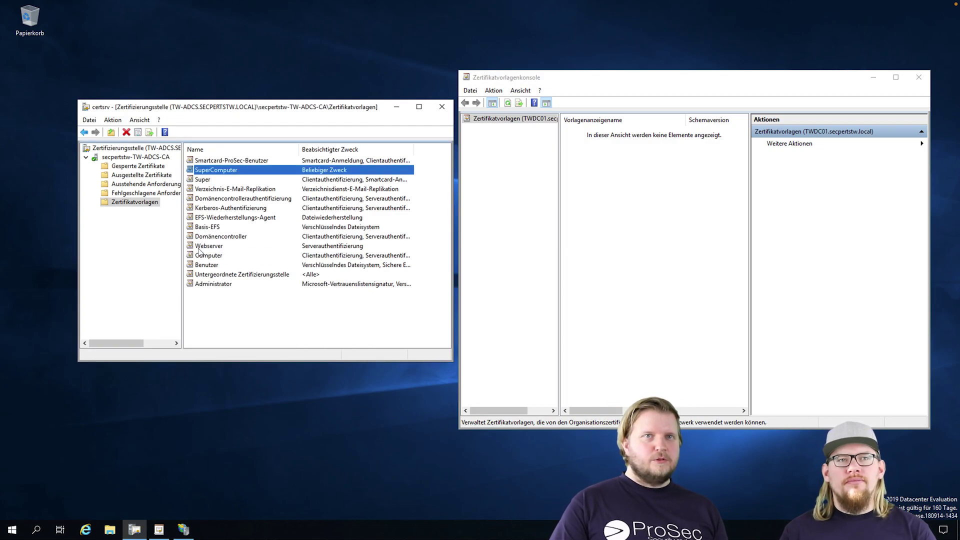
Step: Open the certificate template management console for the authority's Zertifikatvorlagen folder
right_click(131, 204)
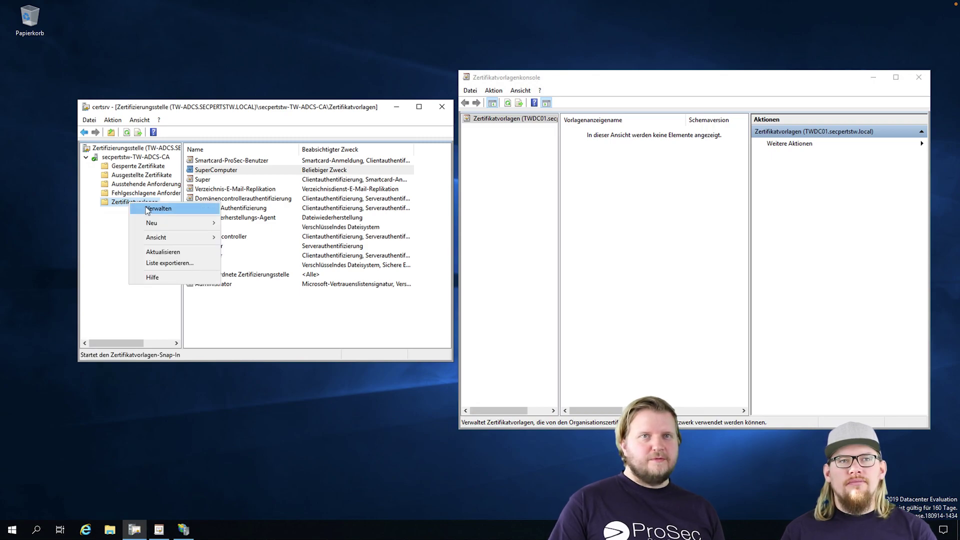
click(149, 209)
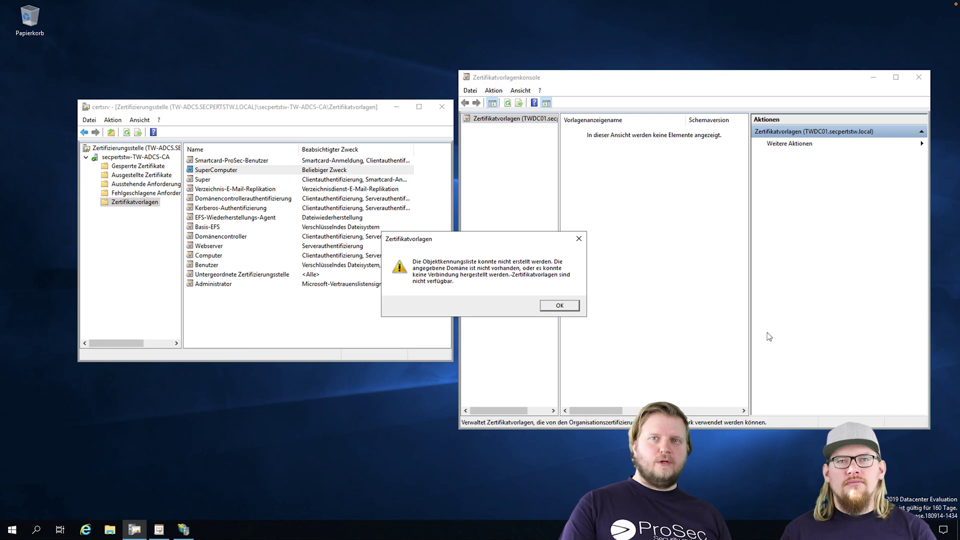
click(571, 306)
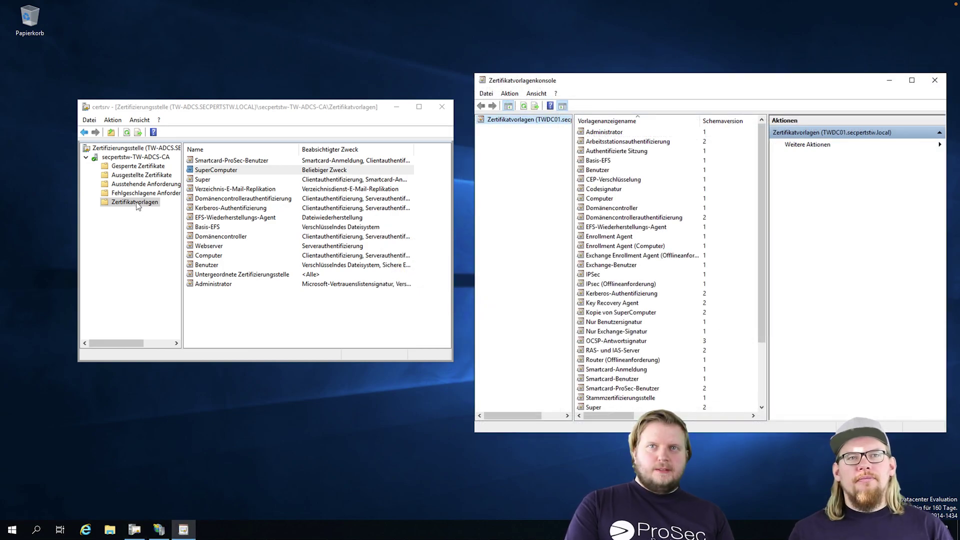
right_click(138, 206)
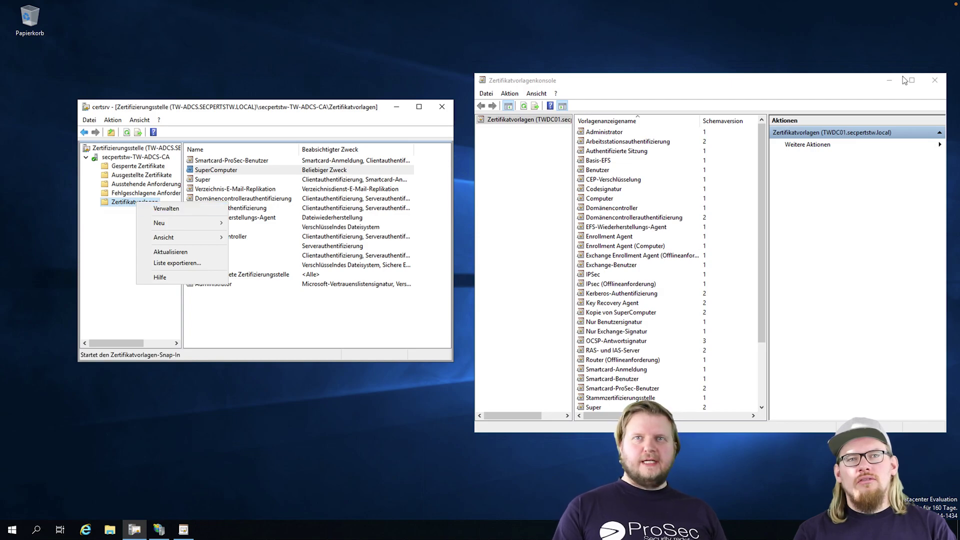
click(691, 189)
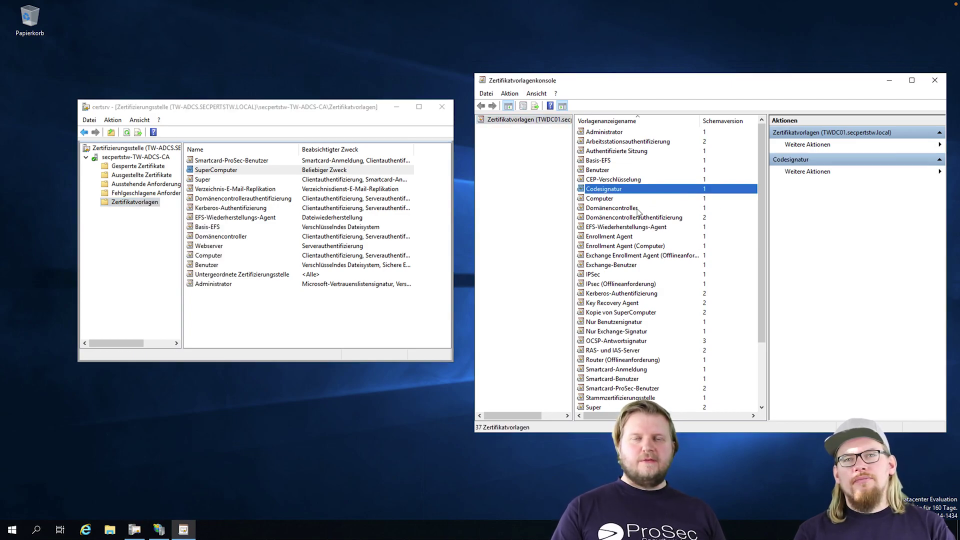
Step: Open the SuperComputer template's properties in the template console and examine its request handling and subject name settings
scroll(637, 211, down, 3)
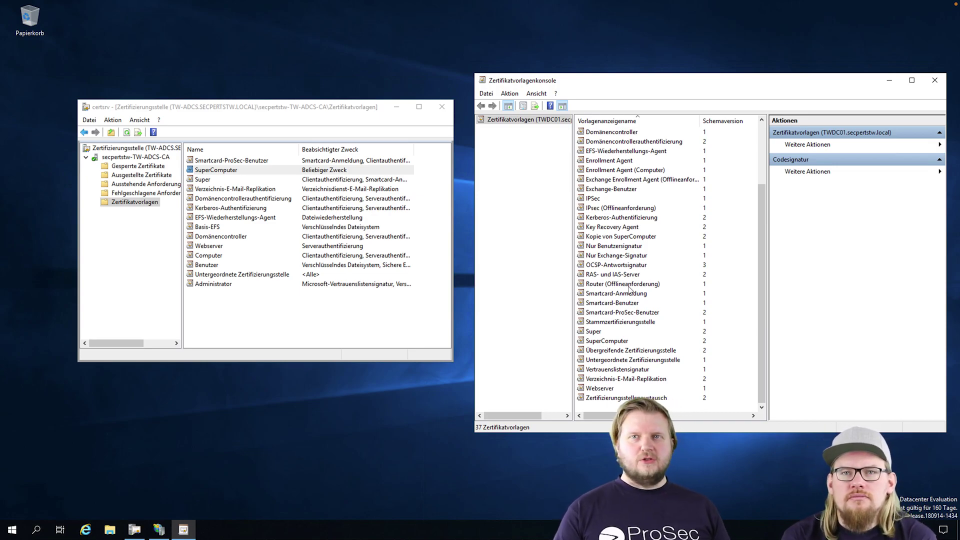
scroll(631, 289, up, 3)
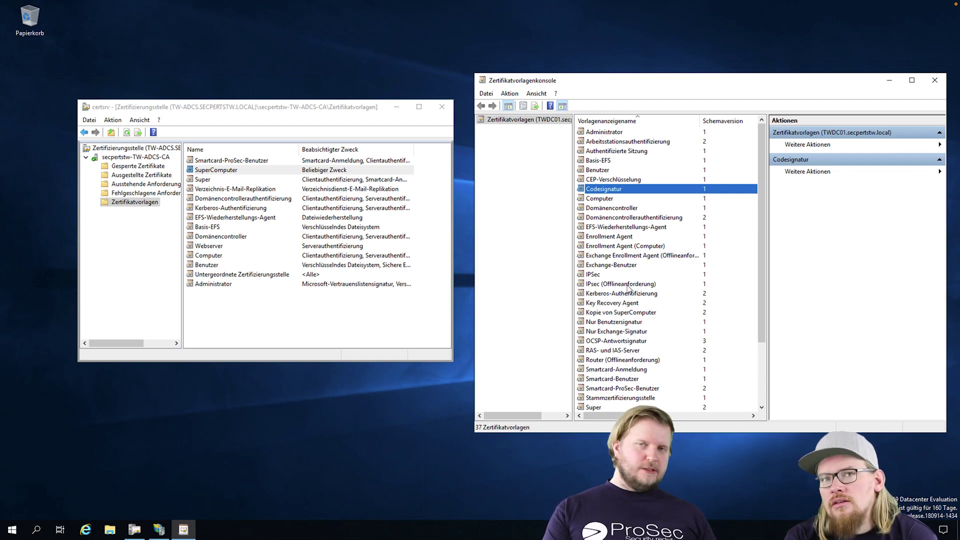
scroll(633, 270, down, 3)
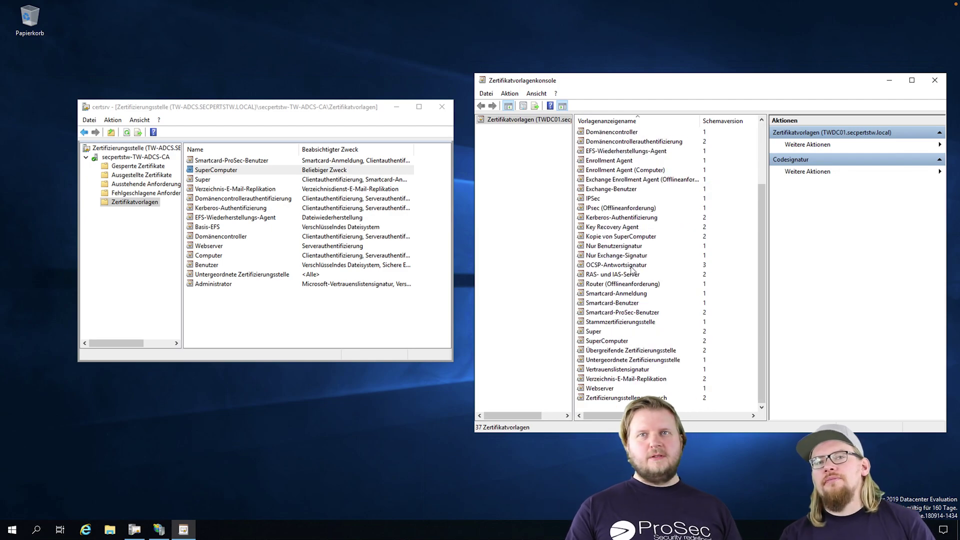
click(620, 334)
click(621, 342)
right_click(622, 345)
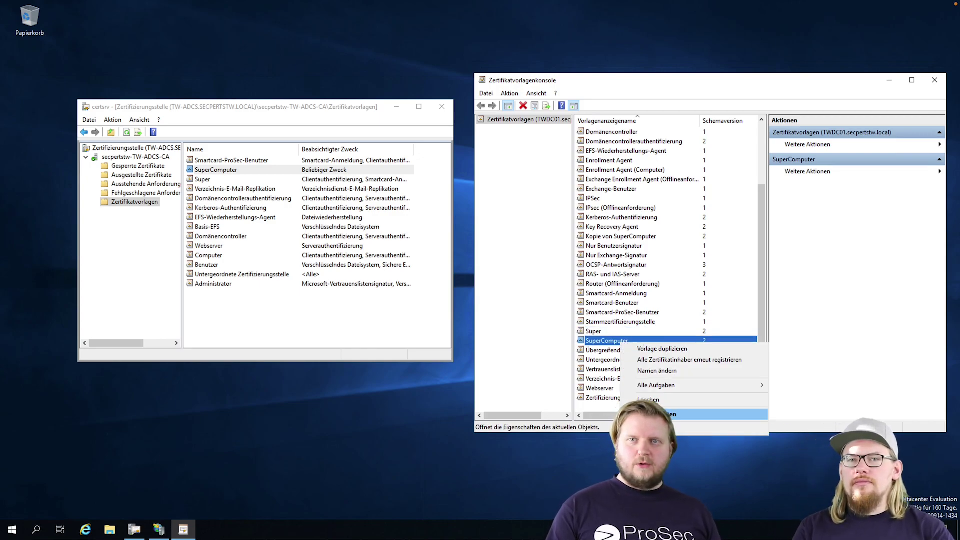
click(650, 415)
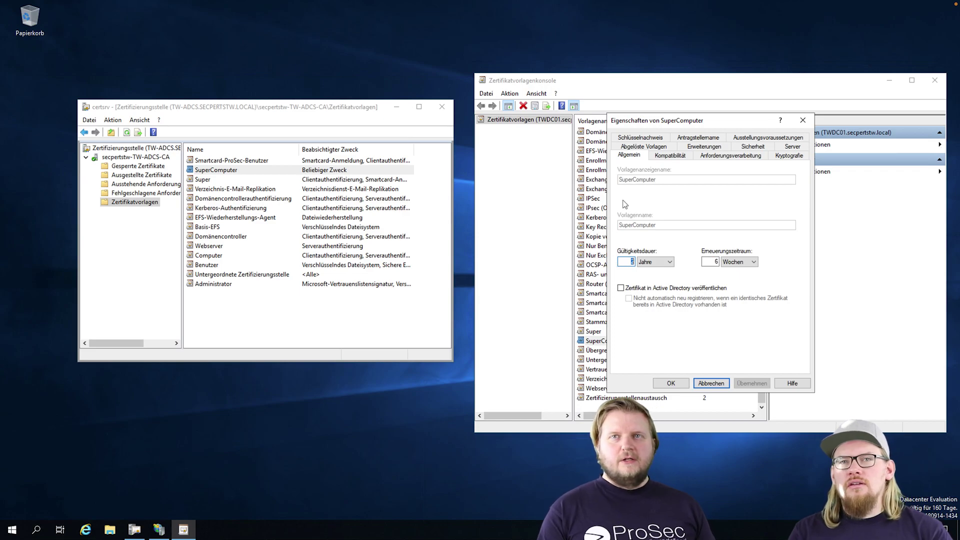
click(743, 157)
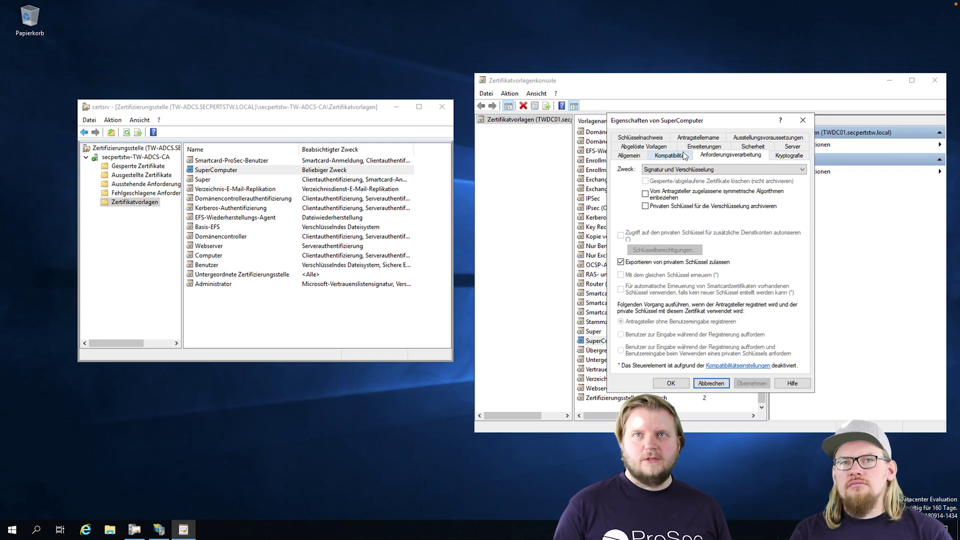
click(699, 137)
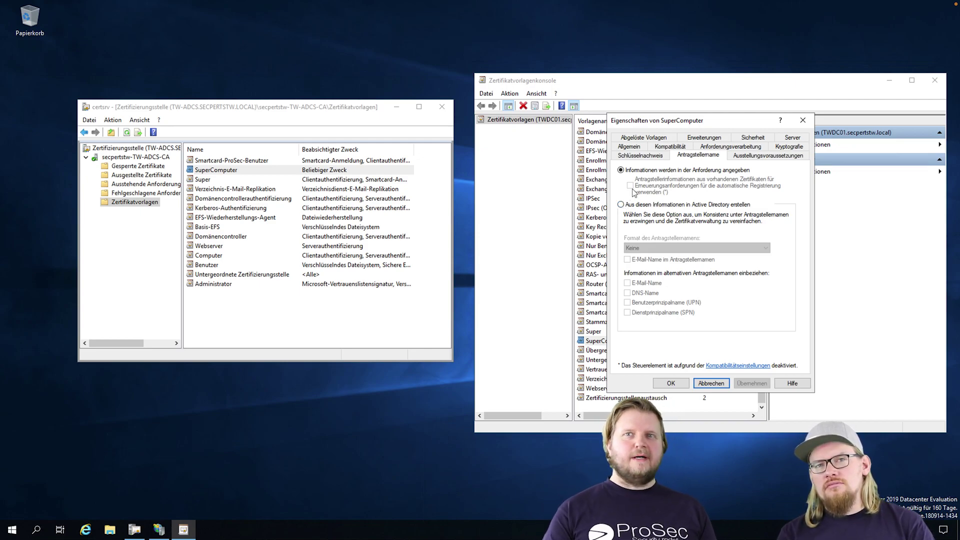
Step: Try building SuperComputer's subject name from Active Directory information, view the issuance requirements, and discard the change
click(625, 206)
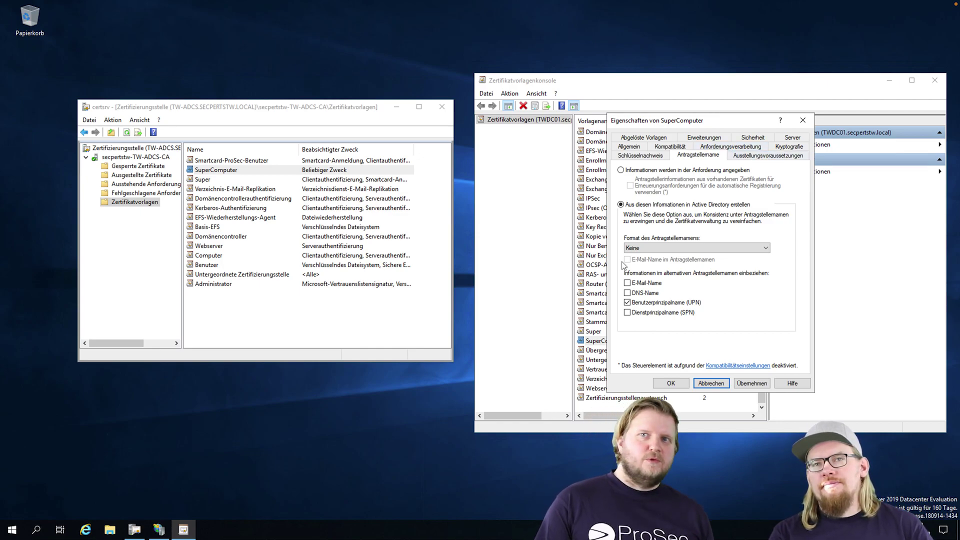
click(785, 155)
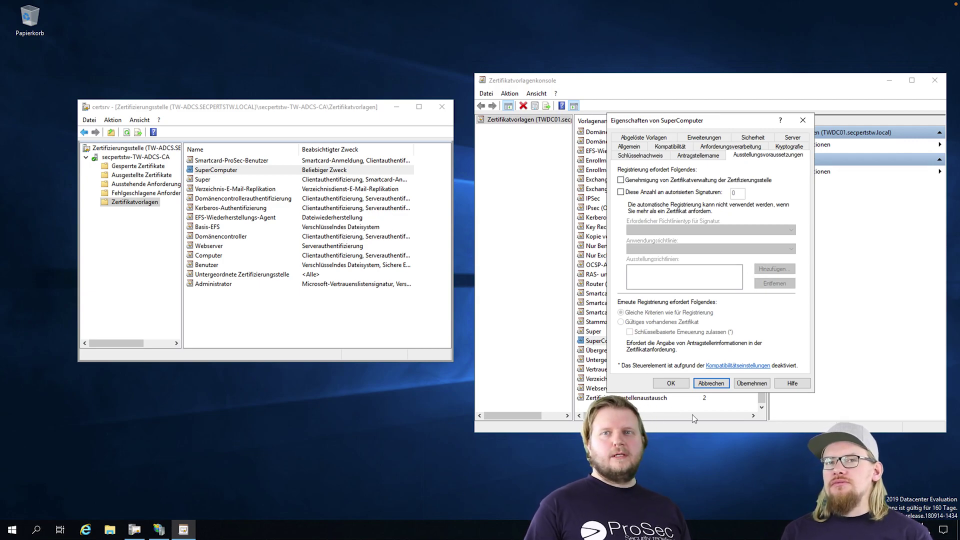
click(711, 384)
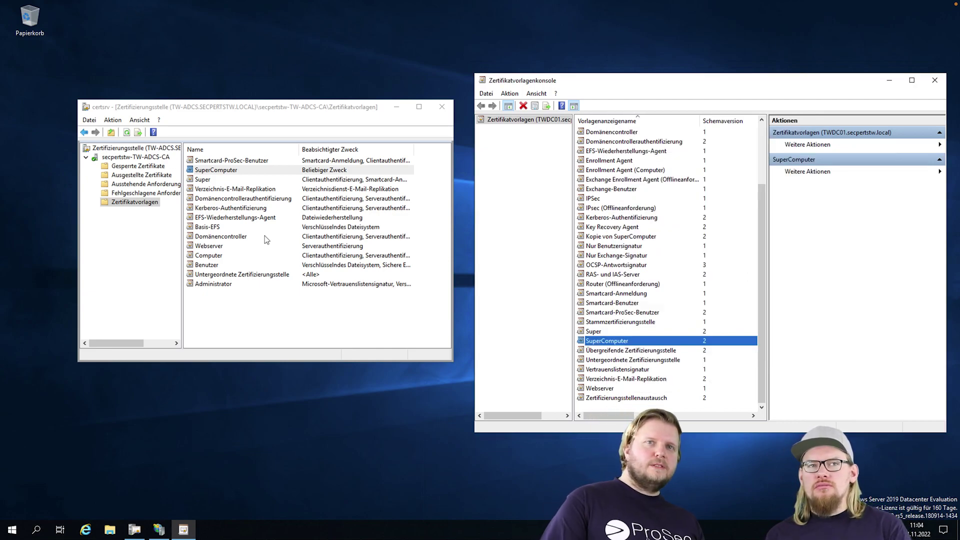
click(239, 218)
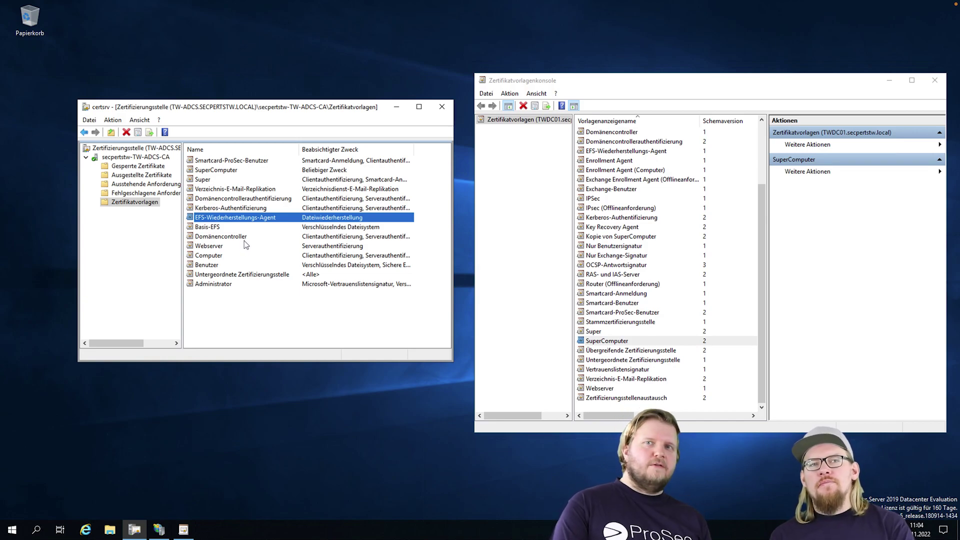
click(228, 239)
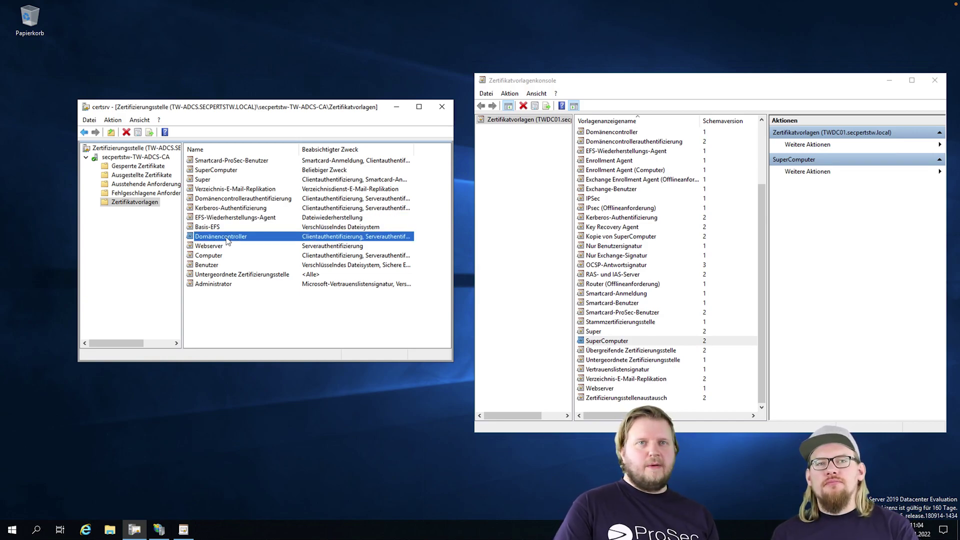
click(228, 171)
right_click(228, 171)
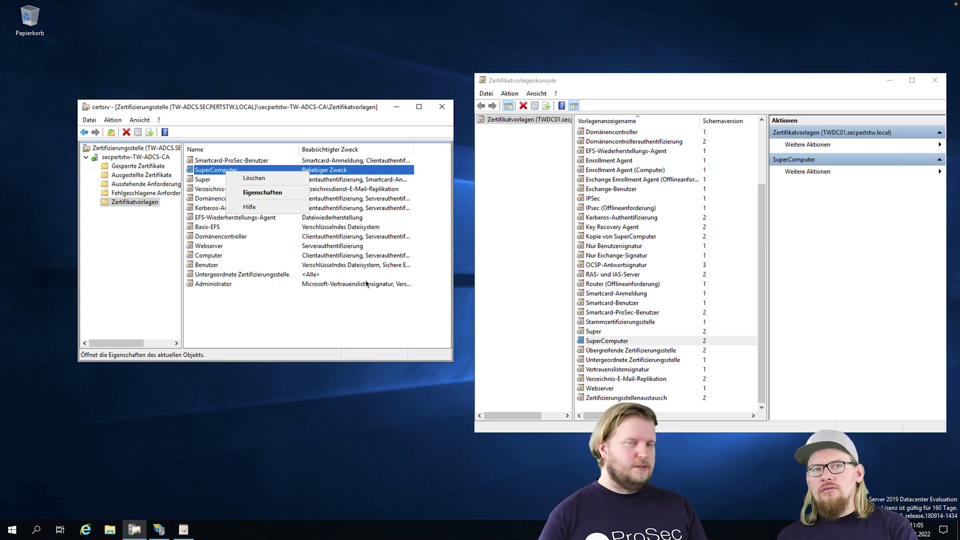
click(212, 268)
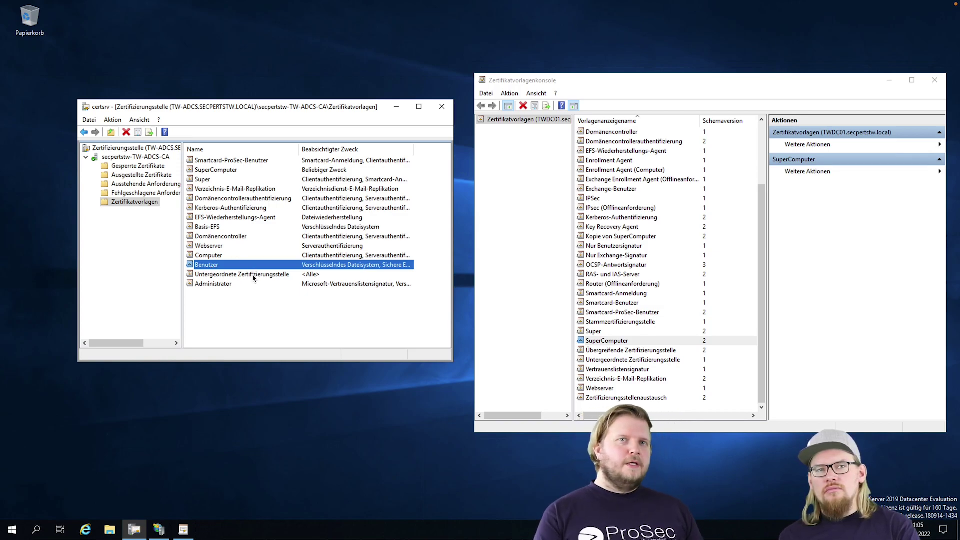
Step: Review the authority's issued certificates (Ausgestellte Zertifikate), examining which requester and certificate template each entry used
click(150, 175)
scroll(320, 225, down, 5)
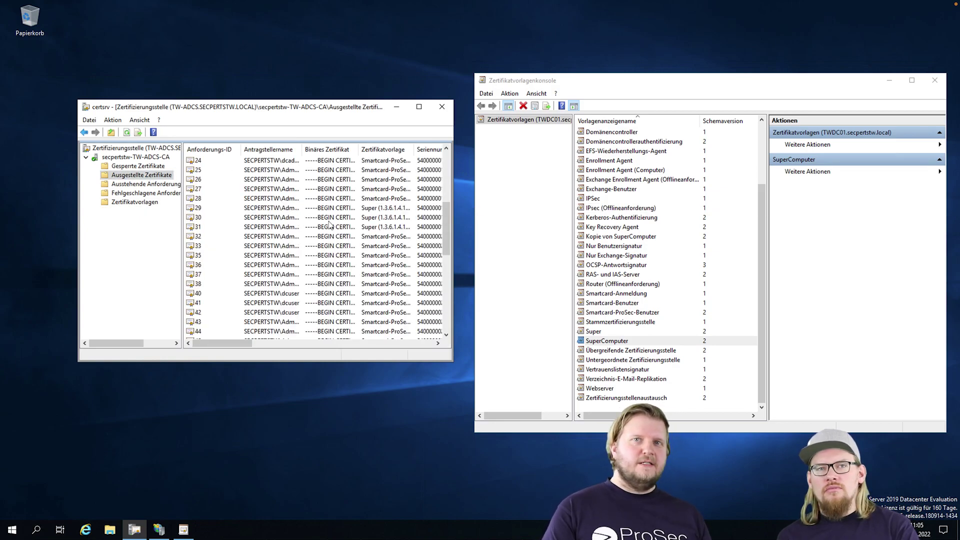
scroll(350, 235, down, 4)
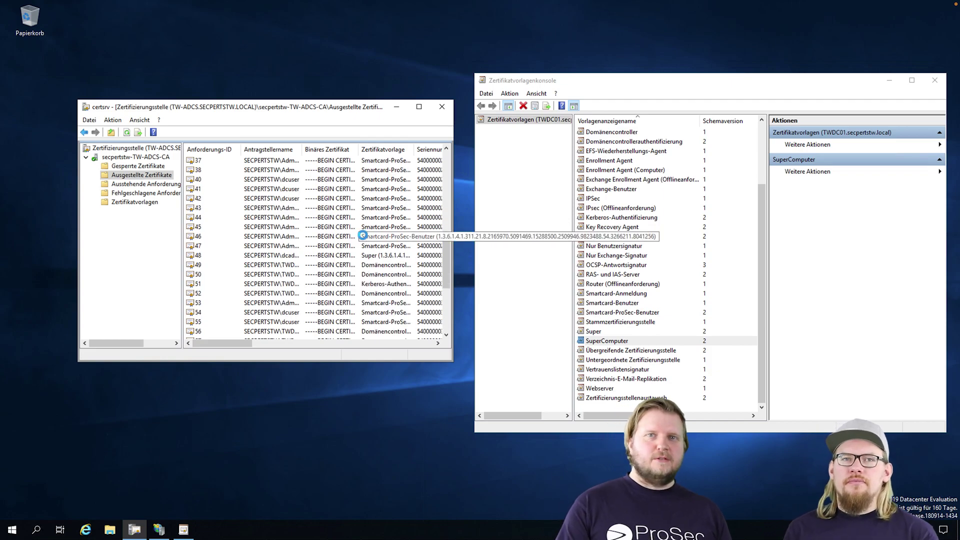
scroll(363, 235, down, 8)
scroll(385, 298, up, 18)
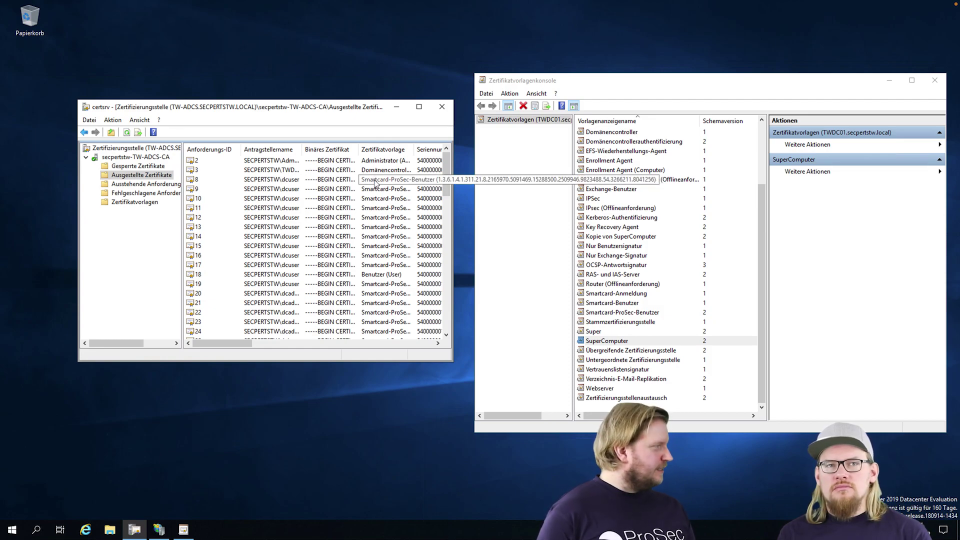
scroll(375, 184, down, 9)
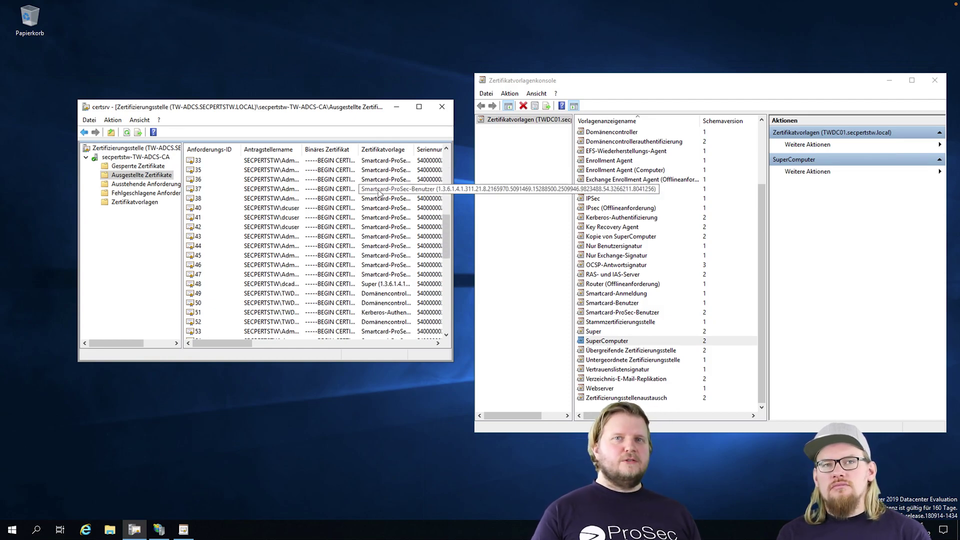
scroll(376, 202, down, 1)
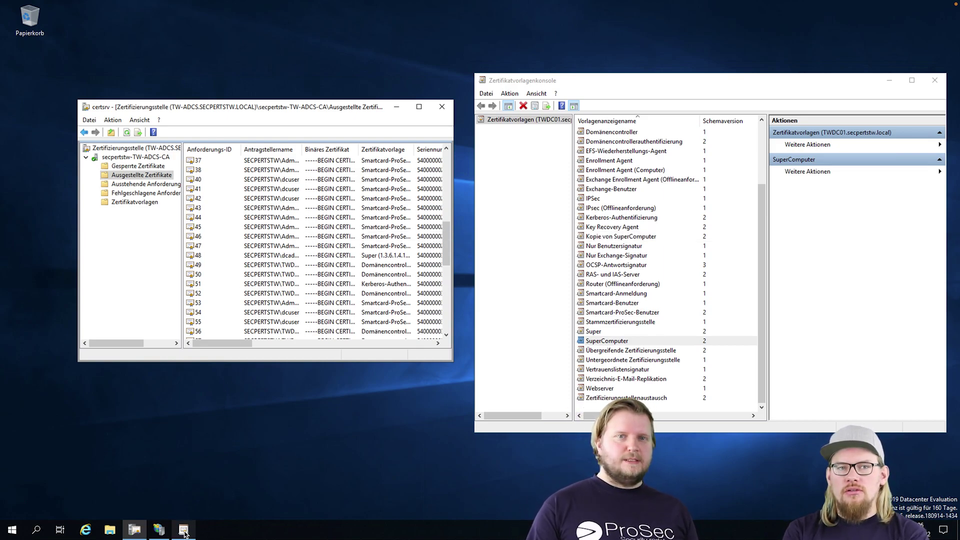
Step: Switch to IIS Manager and make SSL required (SSL erforderlich) for the CertSrv application under Default Web Site, applying the change
mouse_move(185, 533)
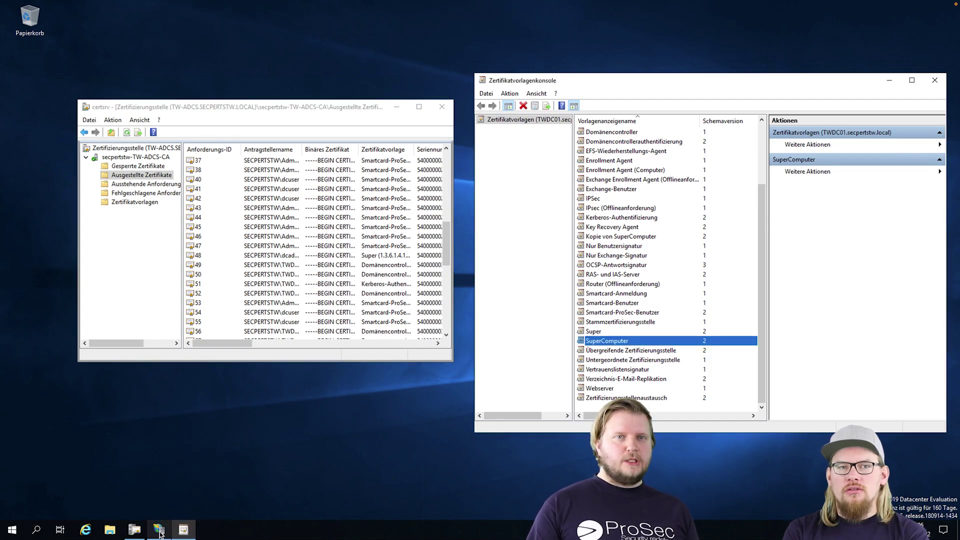
click(160, 531)
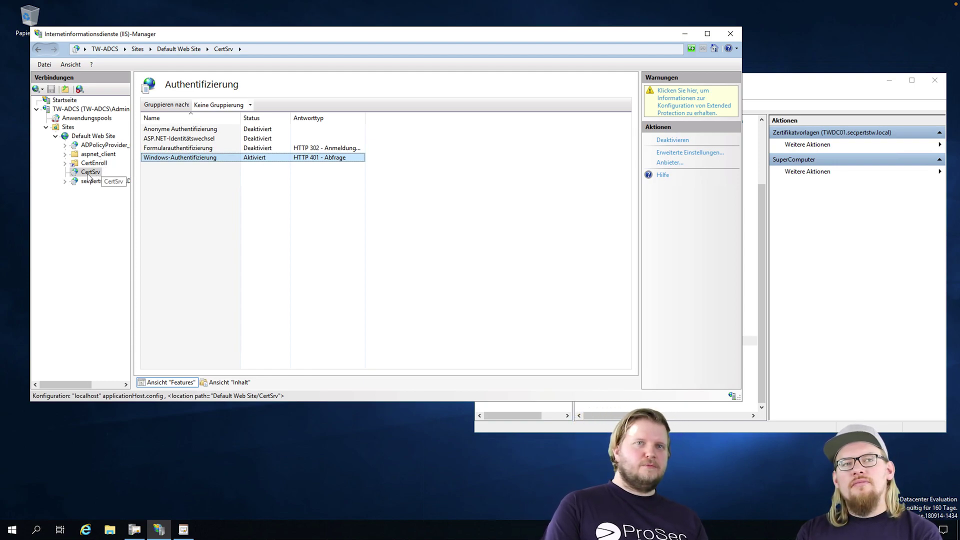
click(64, 109)
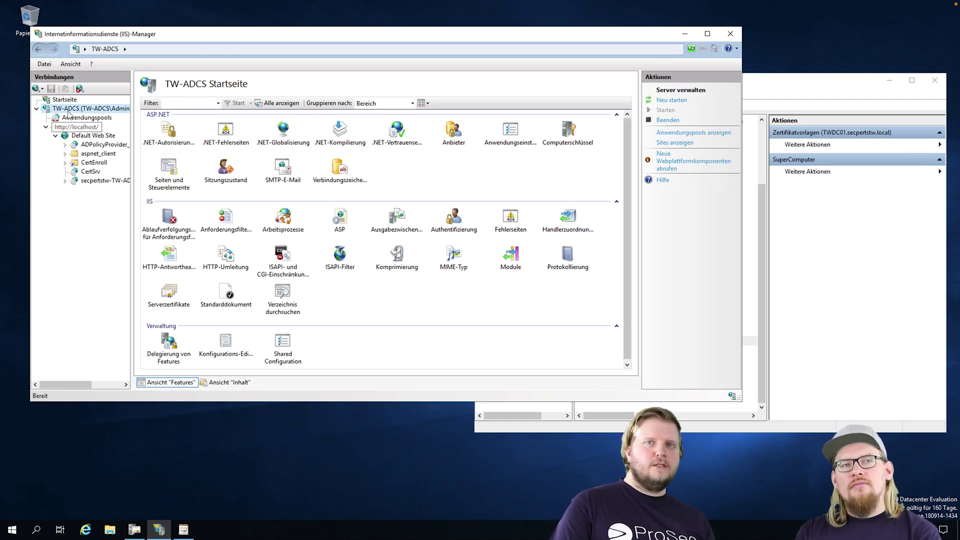
click(94, 172)
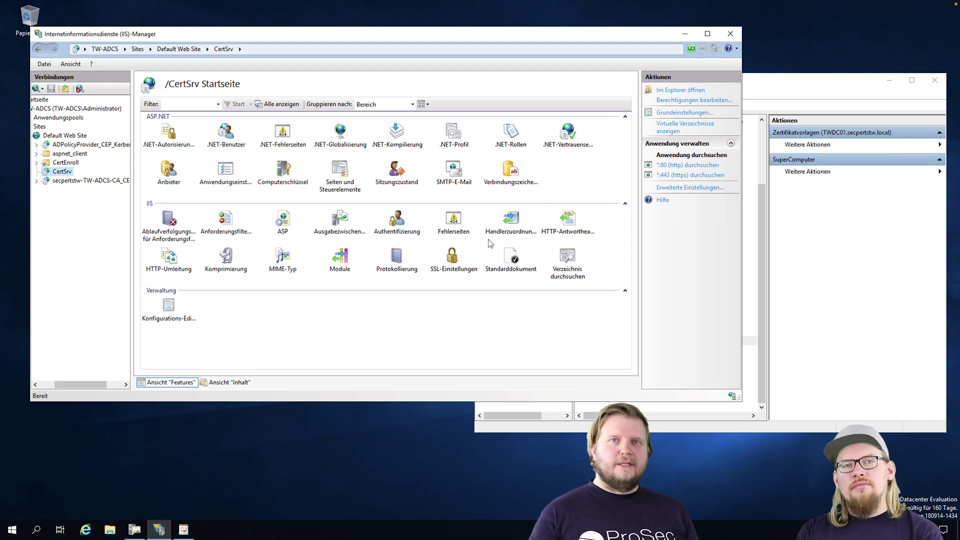
click(453, 258)
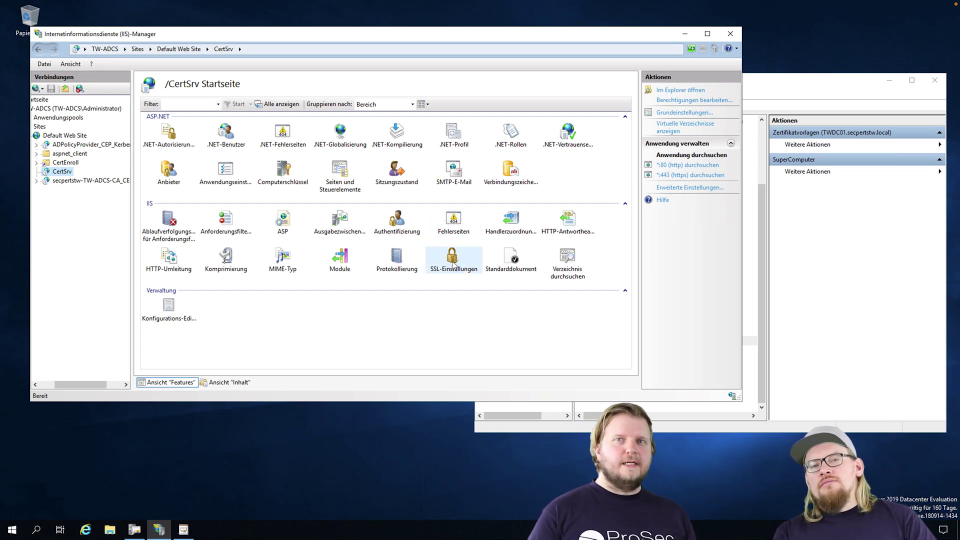
right_click(455, 259)
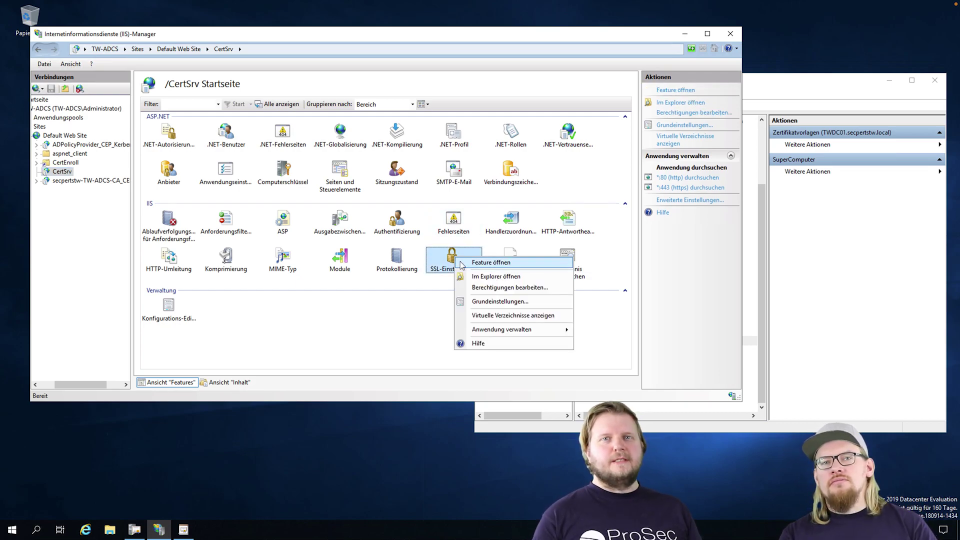
click(461, 262)
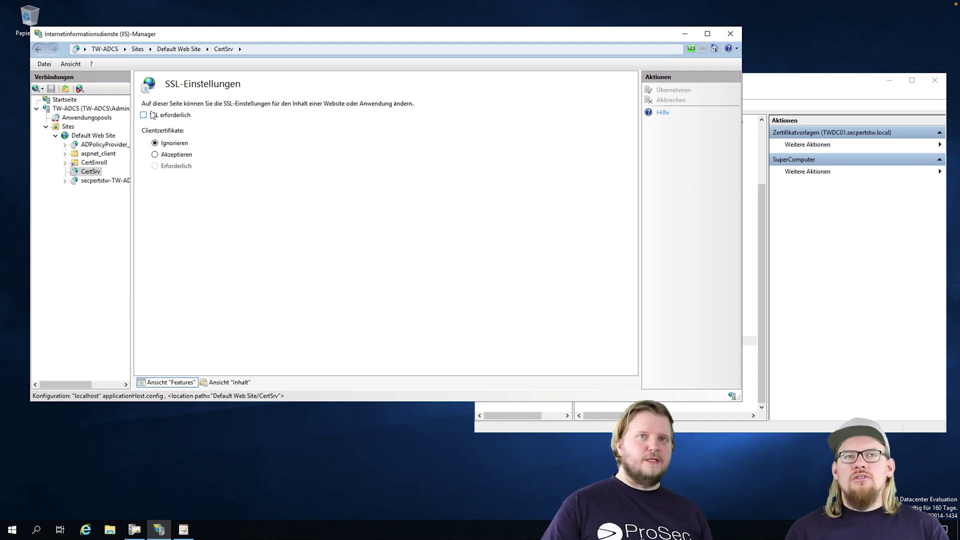
click(144, 115)
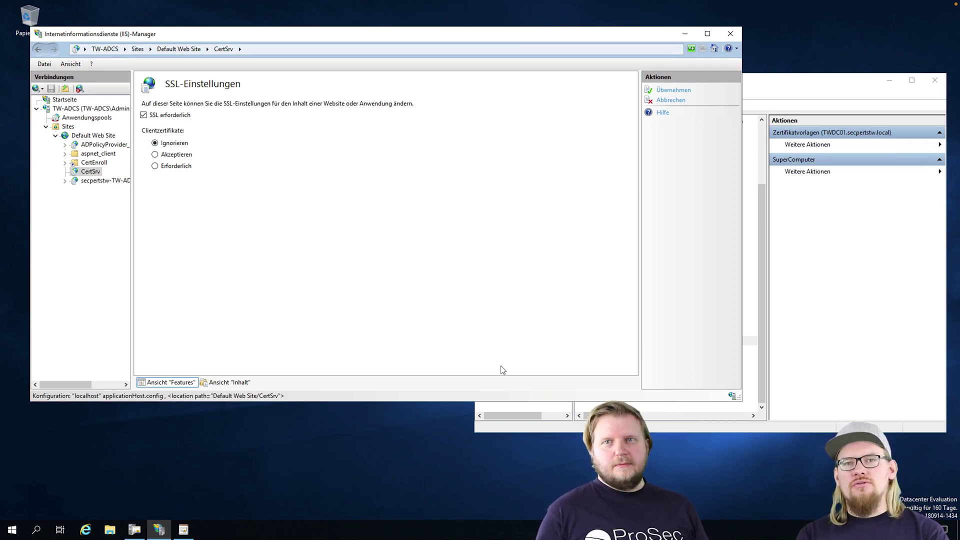
click(674, 90)
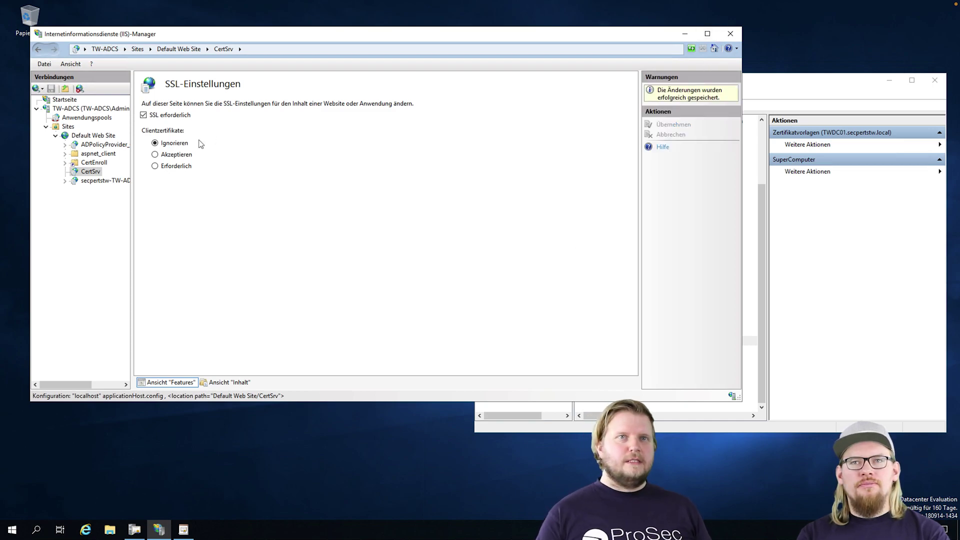
Step: Set extended protection (Erweiterter Schutz) to Erforderlich in the advanced settings of CertSrv's Windows authentication
click(90, 171)
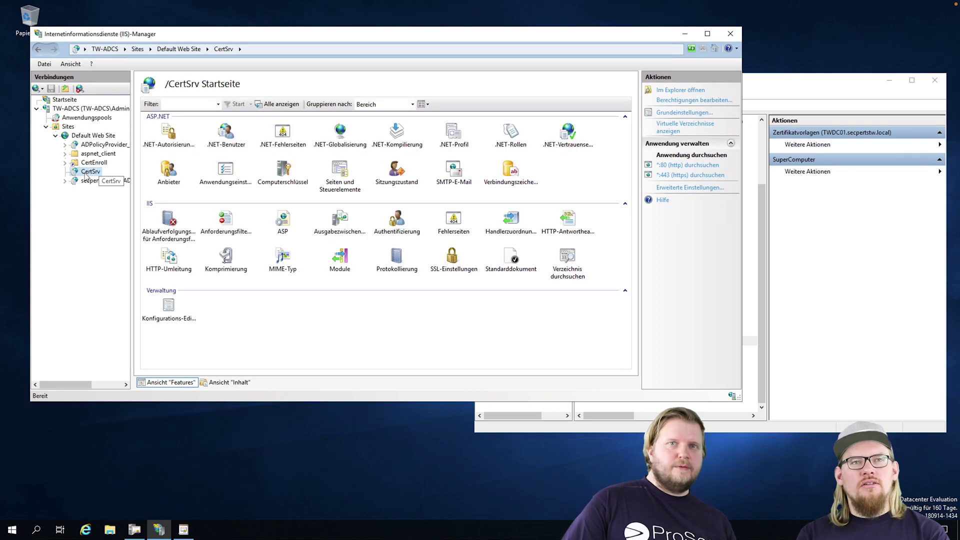
double_click(396, 234)
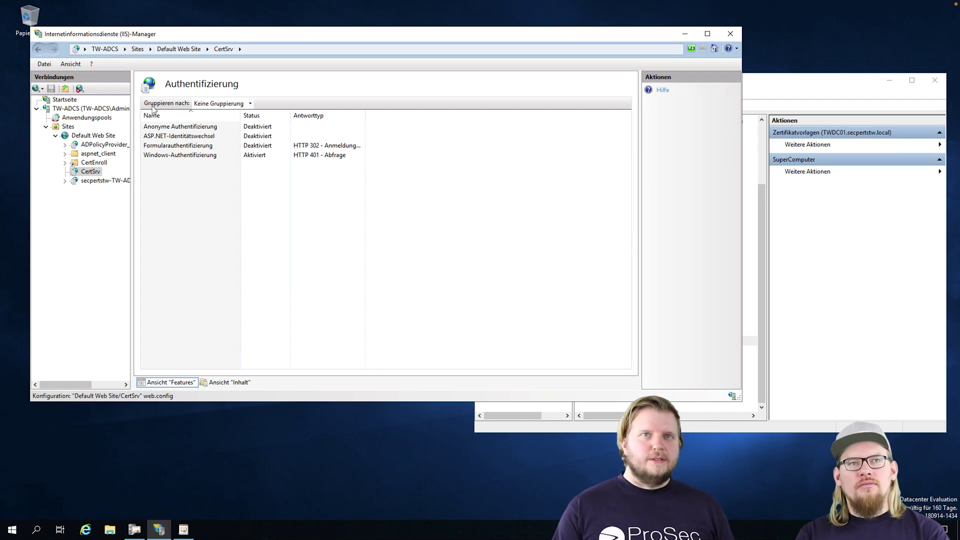
click(174, 157)
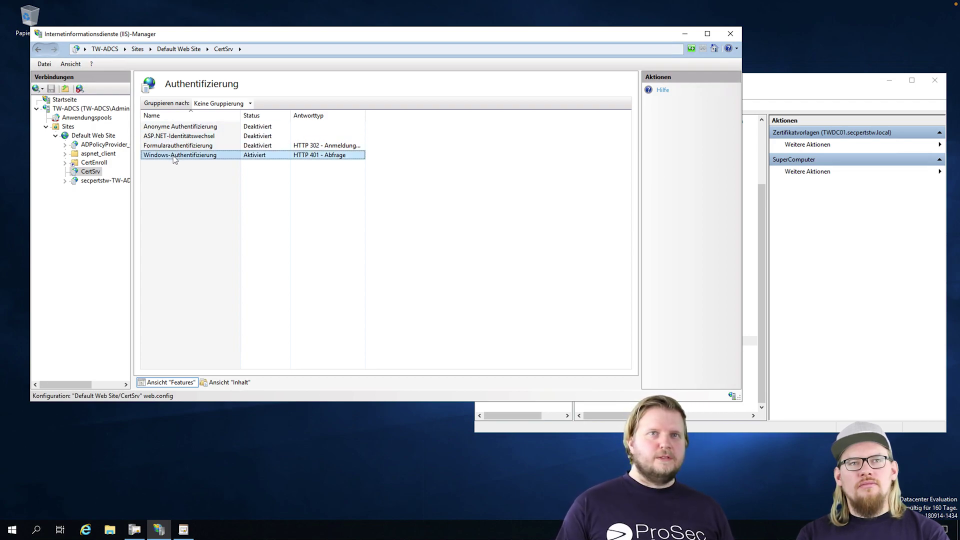
right_click(173, 157)
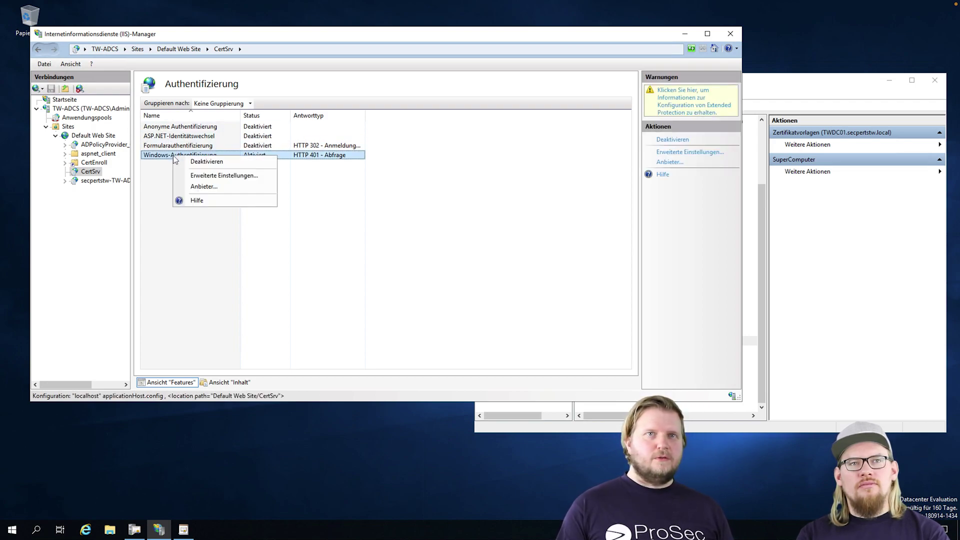
click(209, 176)
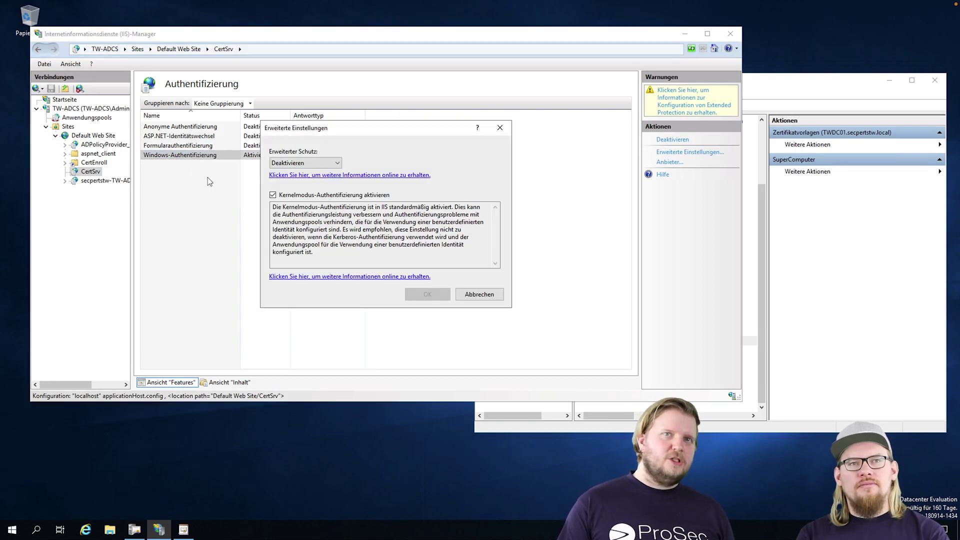
click(303, 164)
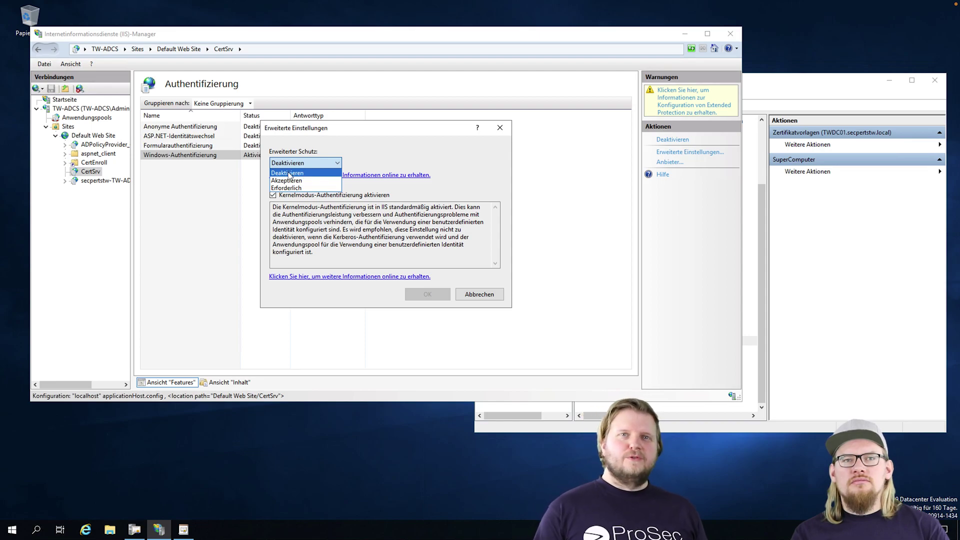
click(292, 188)
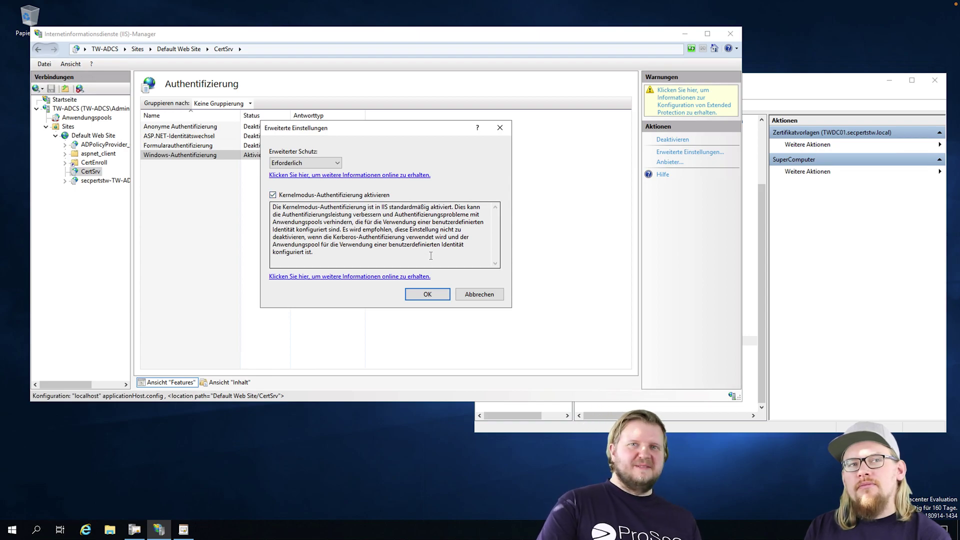
click(427, 294)
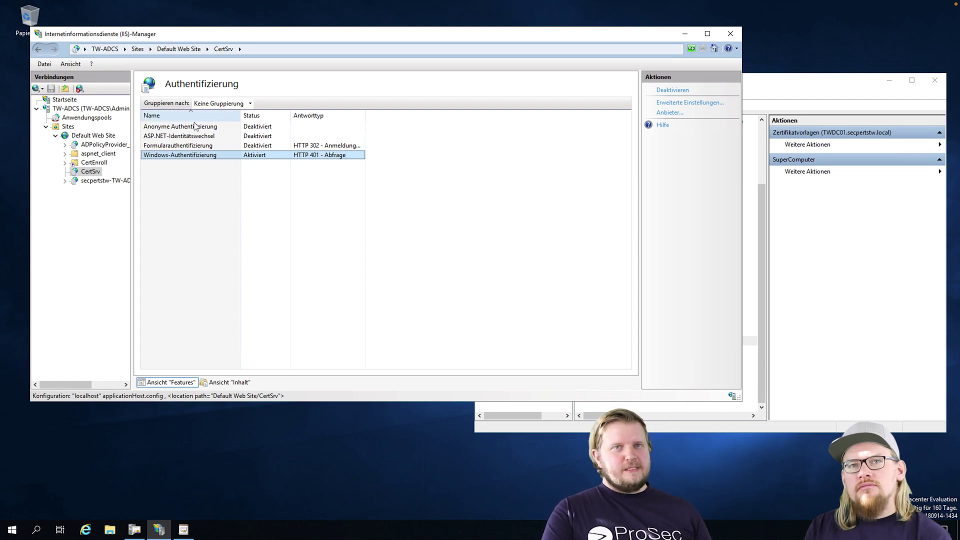